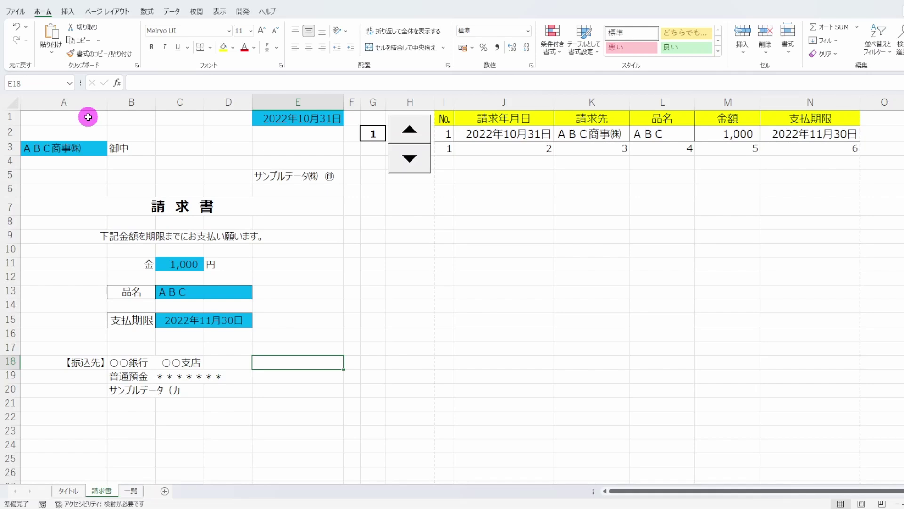
# Step: Try selecting the invoice range A1:E20 and columns G through N, then deselect
pyautogui.moveTo(88, 117); pyautogui.dragTo(309, 391)
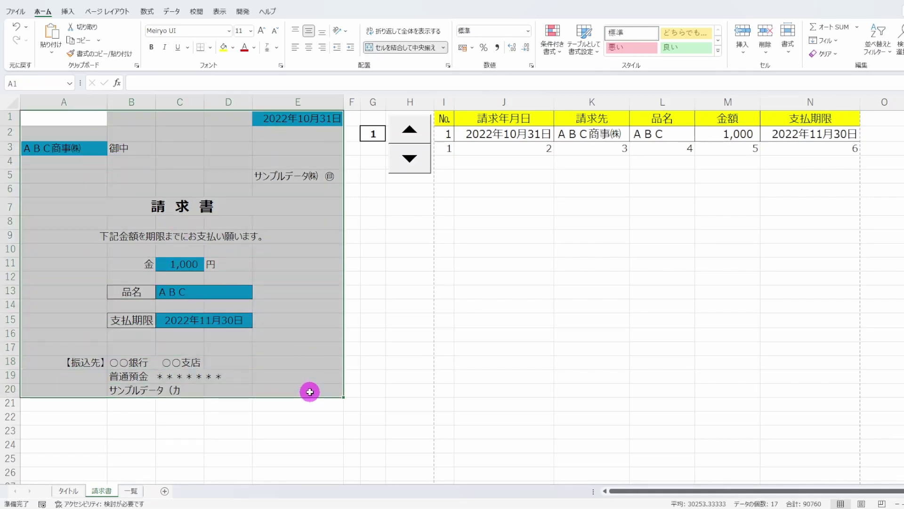
pyautogui.click(504, 222)
pyautogui.moveTo(369, 100); pyautogui.dragTo(781, 100)
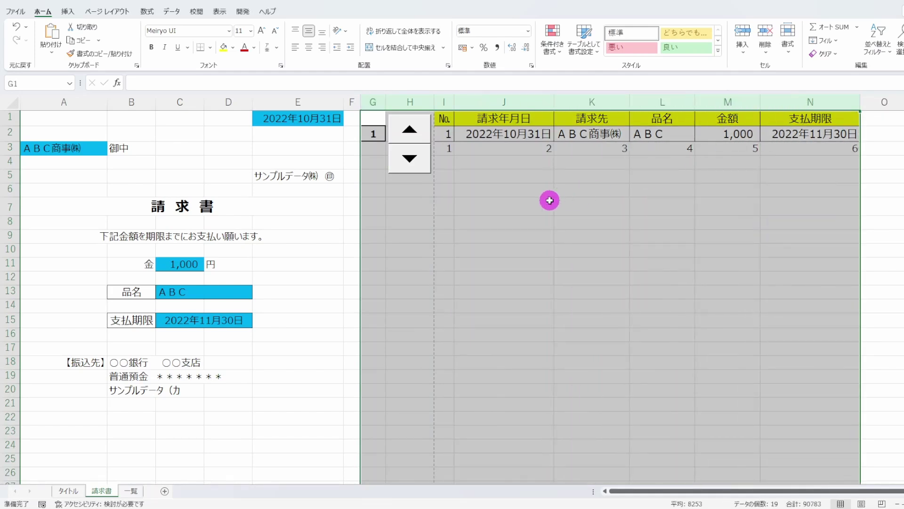
pyautogui.moveTo(71, 115); pyautogui.dragTo(307, 394)
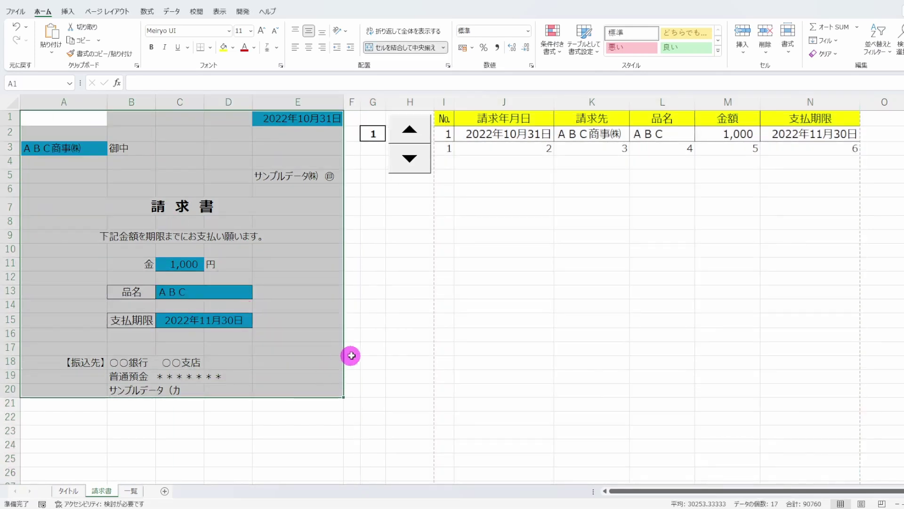
pyautogui.click(367, 349)
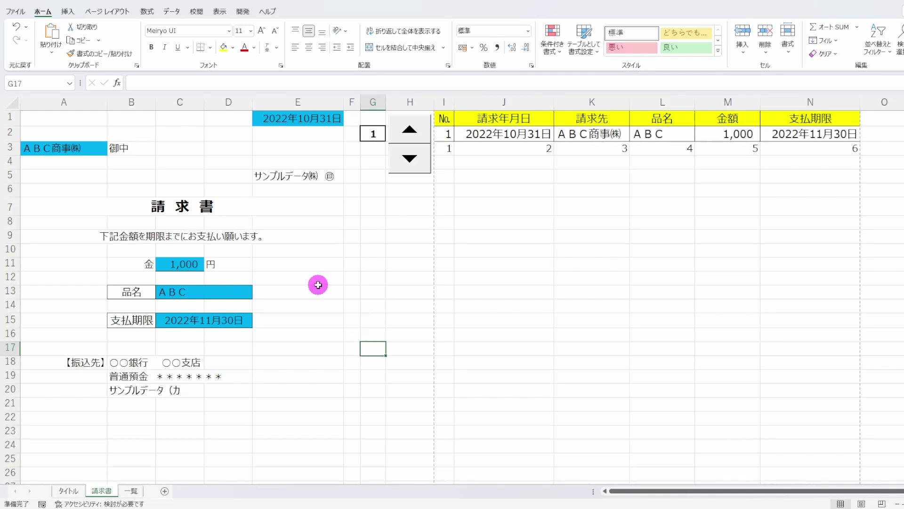
# Step: Check both pages of the sheet's print preview before limiting the print area
pyautogui.hotkey('ctrl', 'p')
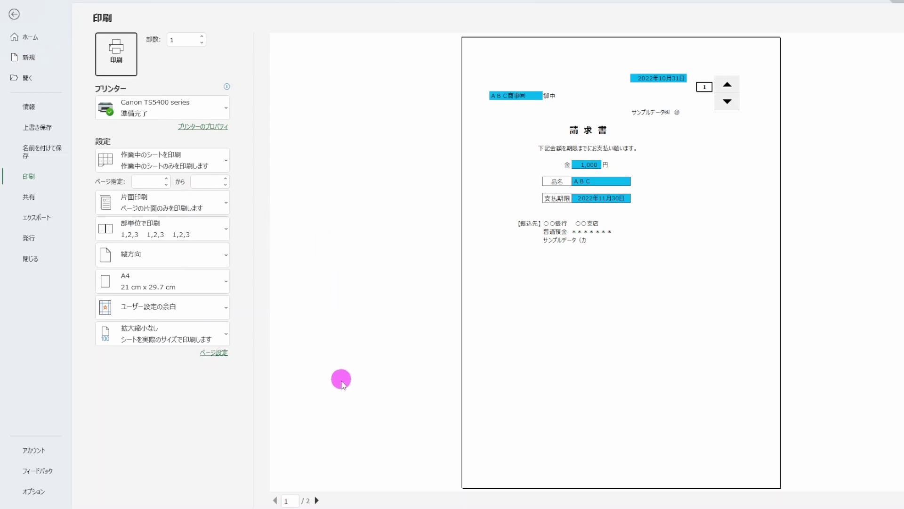
pyautogui.click(317, 500)
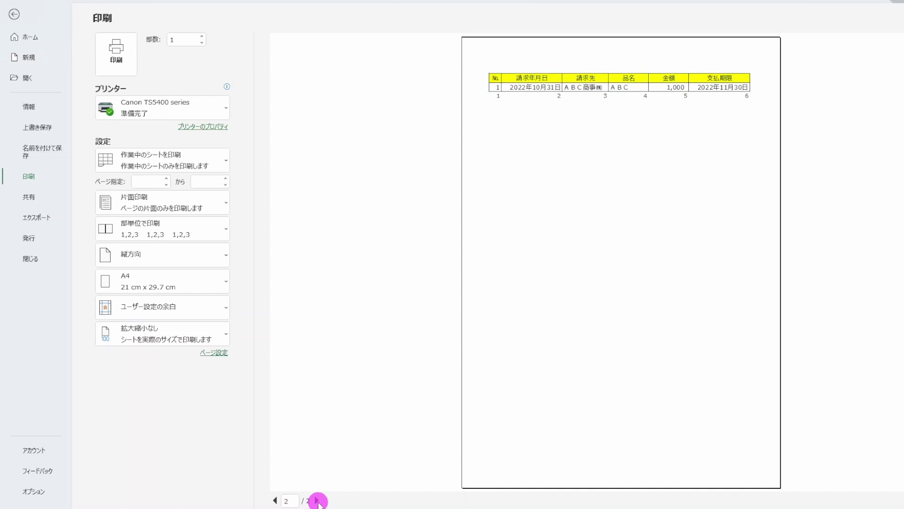
pyautogui.click(275, 500)
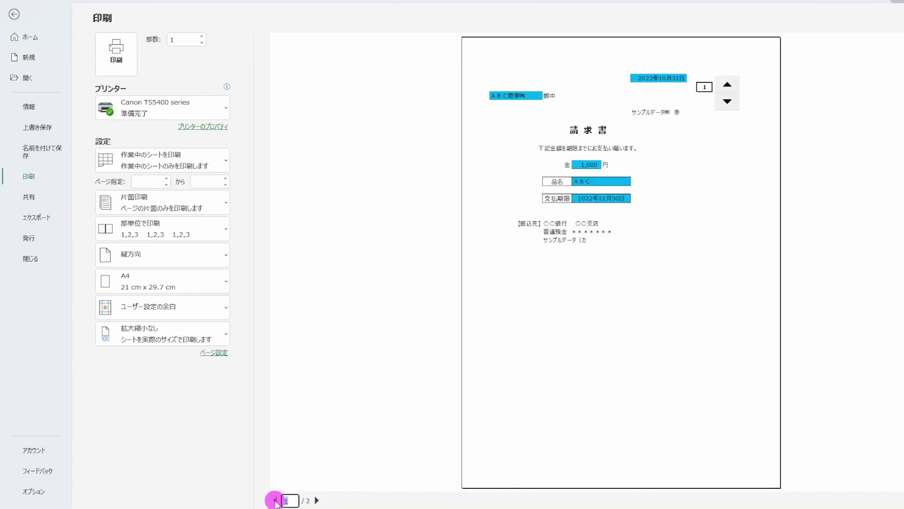
pyautogui.click(13, 14)
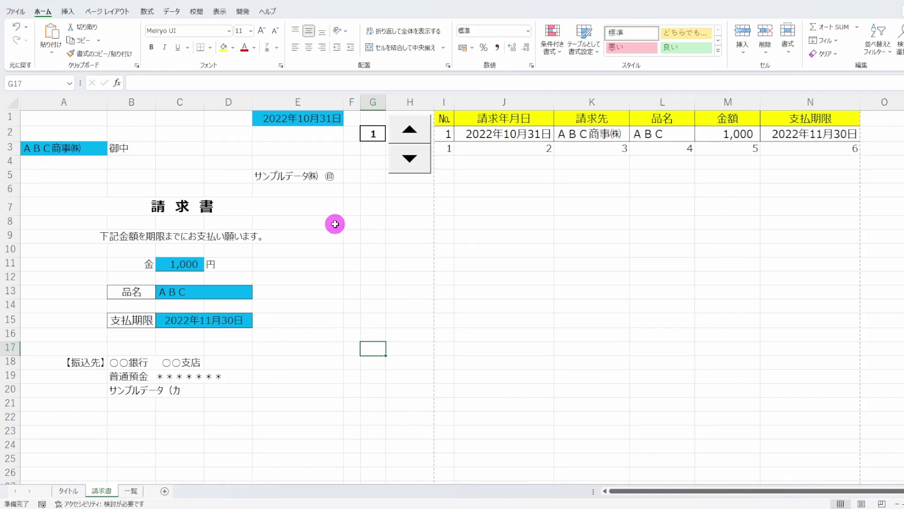
# Step: Make the selected invoice range A1:E20 the 請求書 sheet's print area
pyautogui.moveTo(94, 119); pyautogui.dragTo(275, 389)
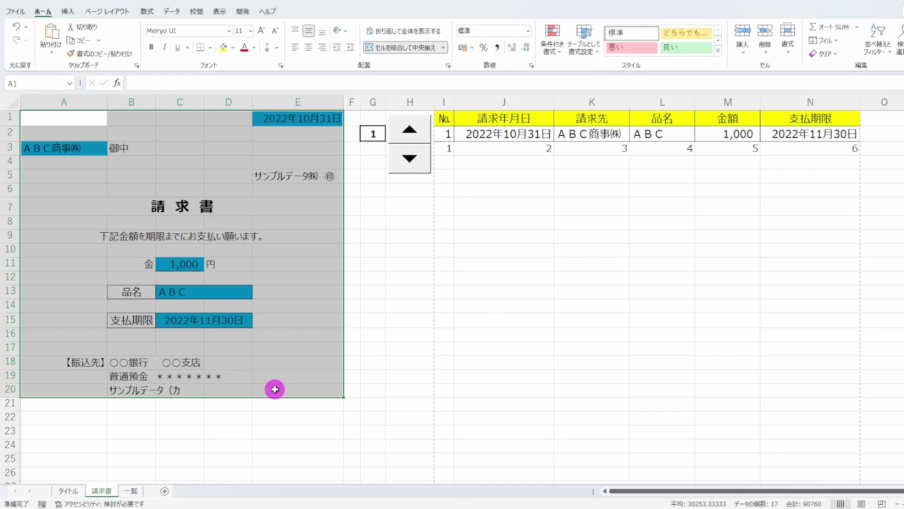
pyautogui.click(125, 12)
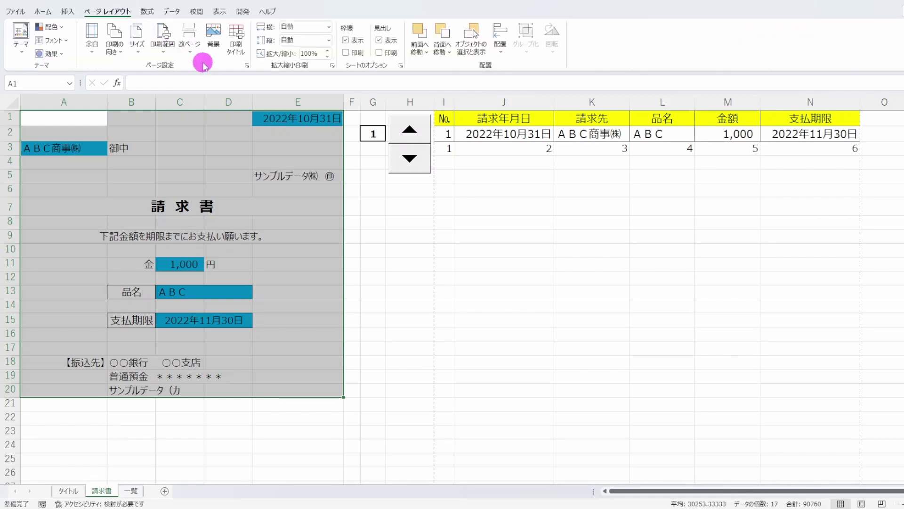
pyautogui.click(164, 36)
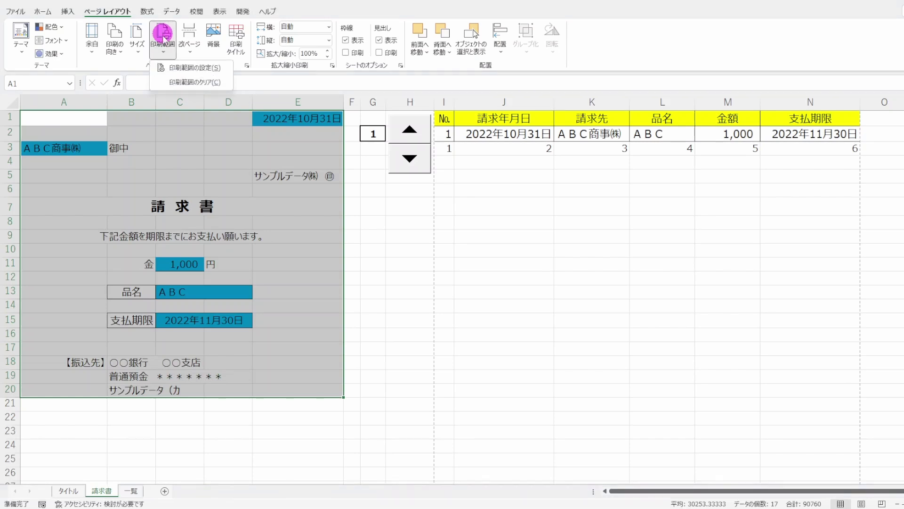
pyautogui.click(191, 70)
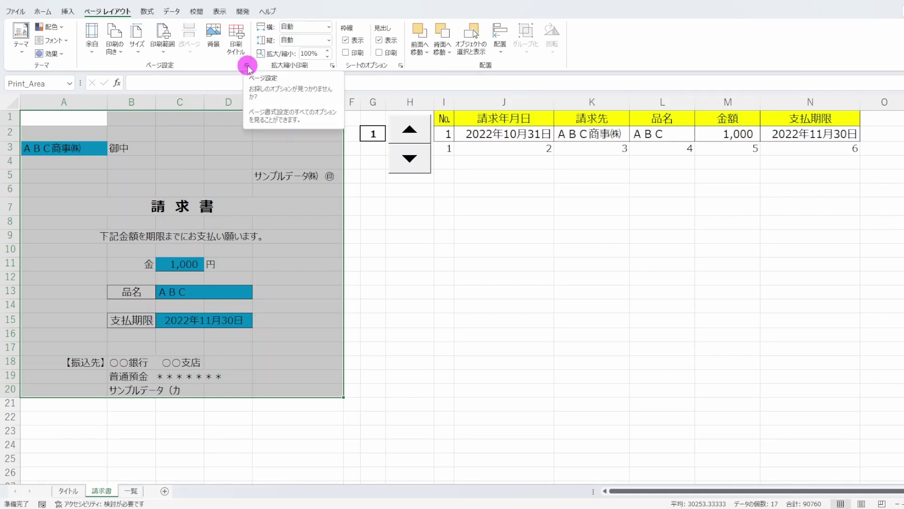
# Step: In Page Setup, scale the printout to fit 1 page wide by 1 page tall
pyautogui.click(247, 66)
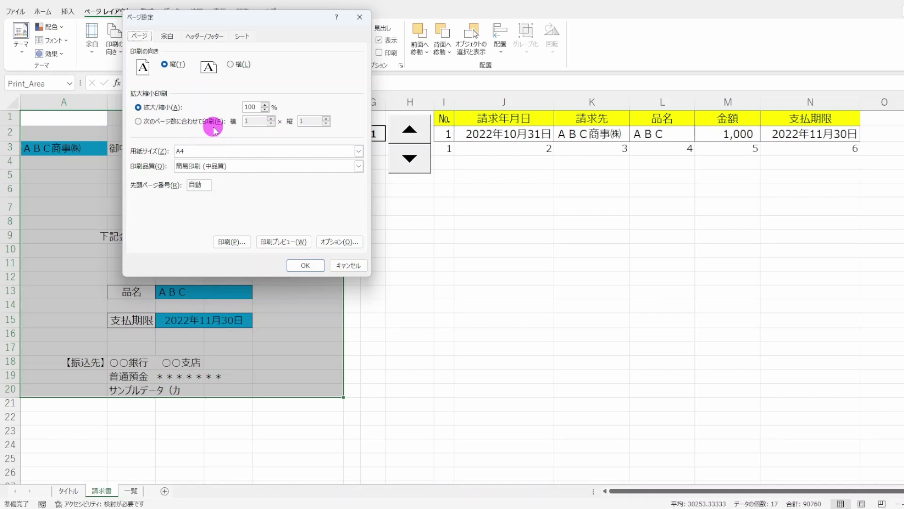
pyautogui.click(139, 122)
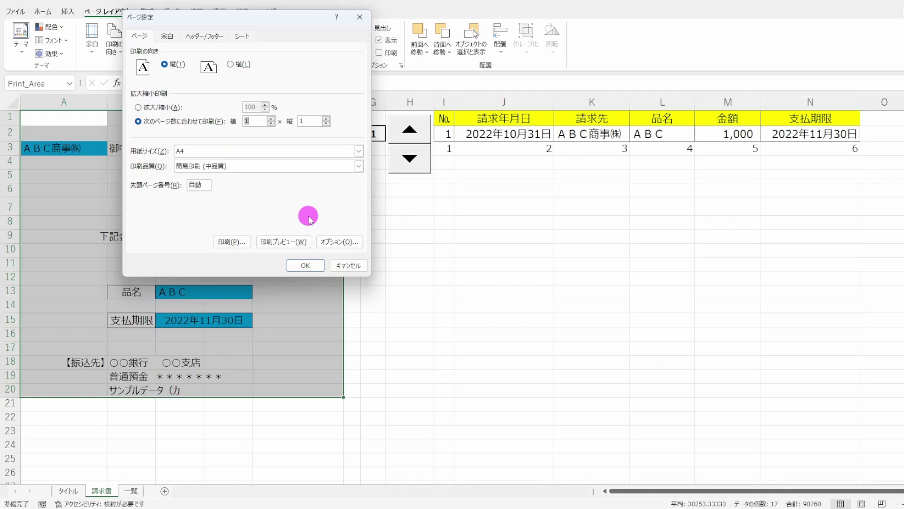
pyautogui.click(306, 265)
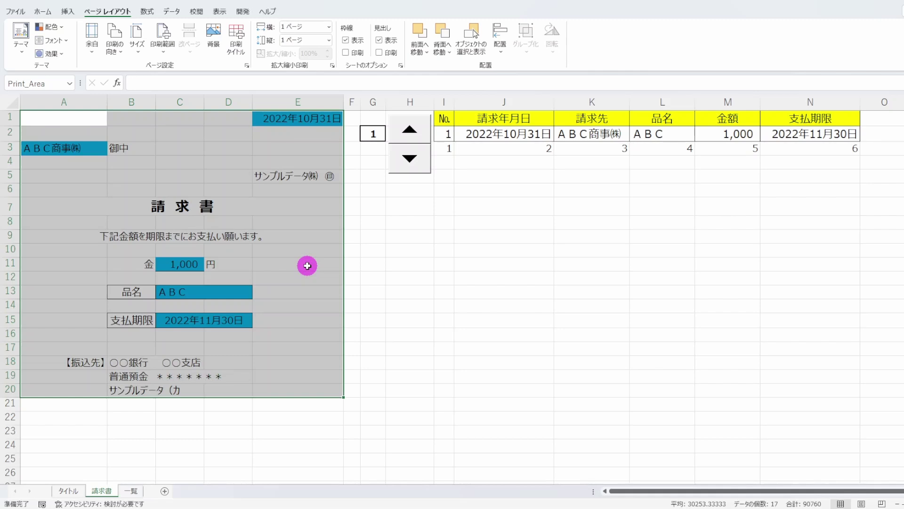
pyautogui.click(113, 1)
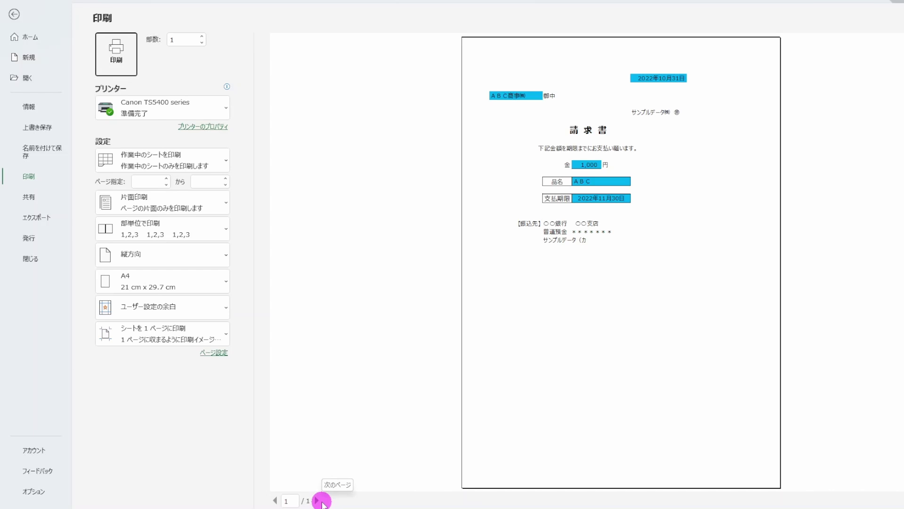
pyautogui.hotkey('shift', 'Tab')
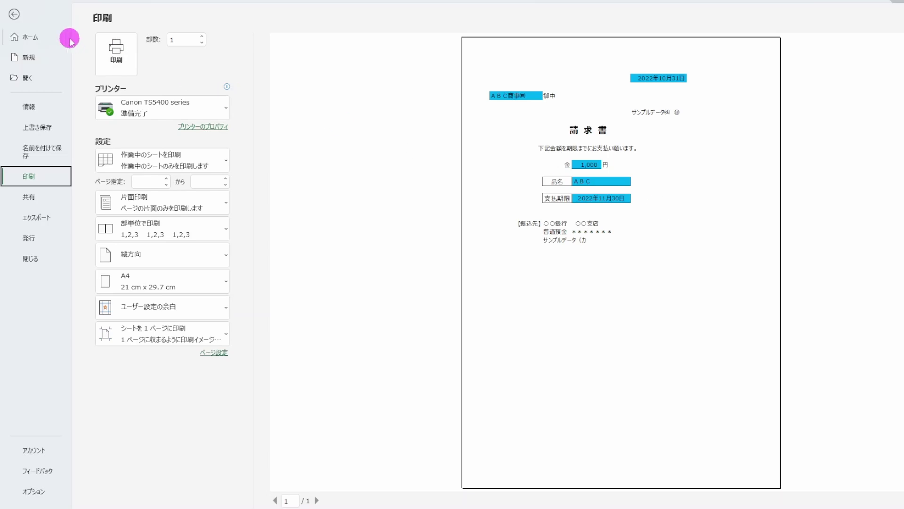
pyautogui.click(13, 15)
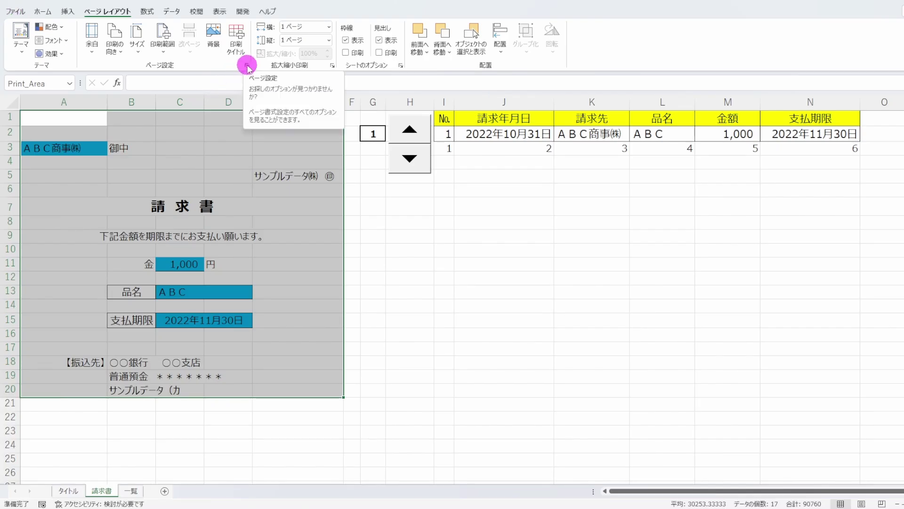
# Step: Turn on horizontal centering on the page in Page Setup's margin settings
pyautogui.click(248, 66)
pyautogui.click(170, 36)
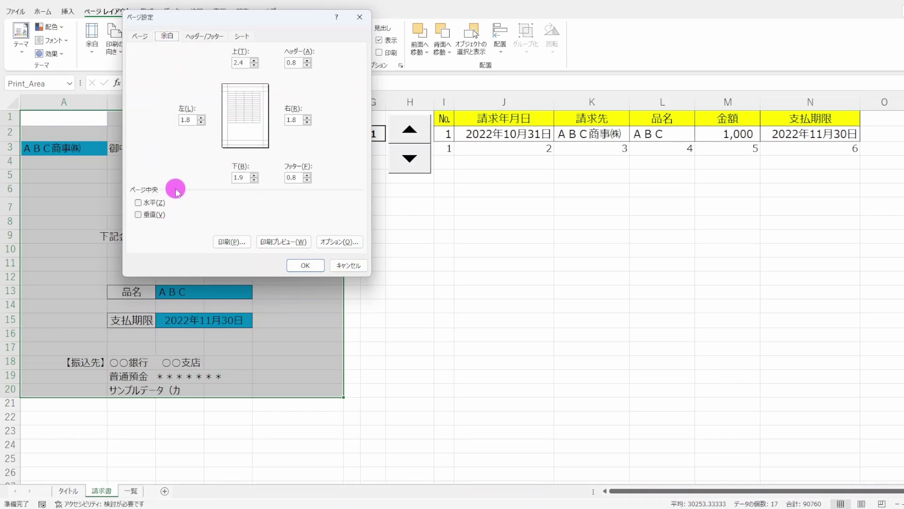
pyautogui.click(140, 204)
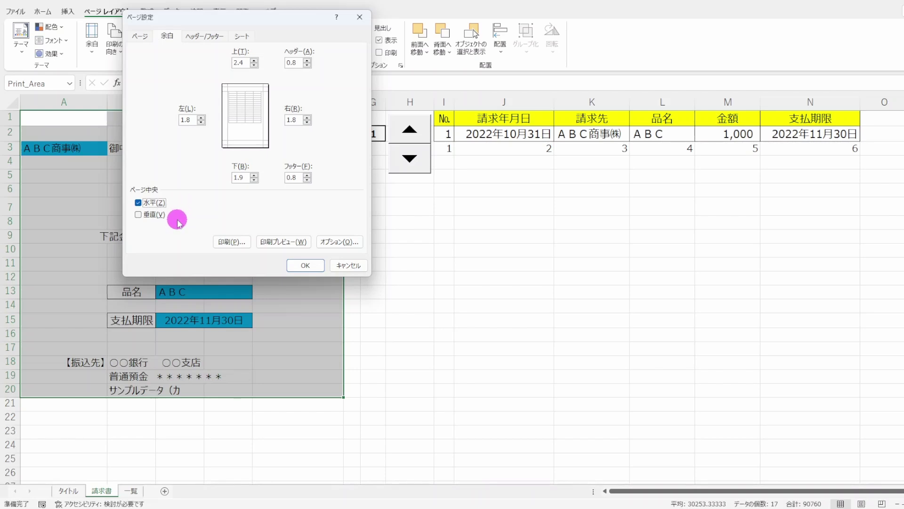
pyautogui.click(305, 266)
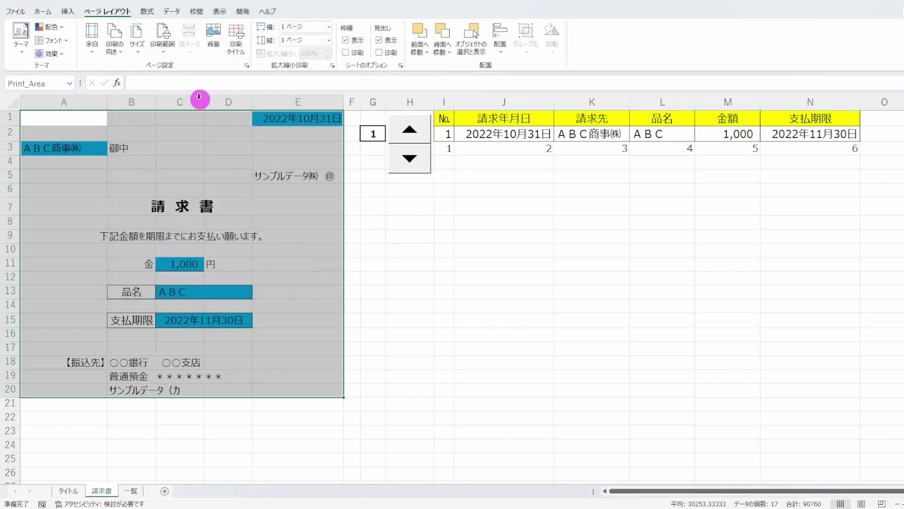
pyautogui.click(15, 11)
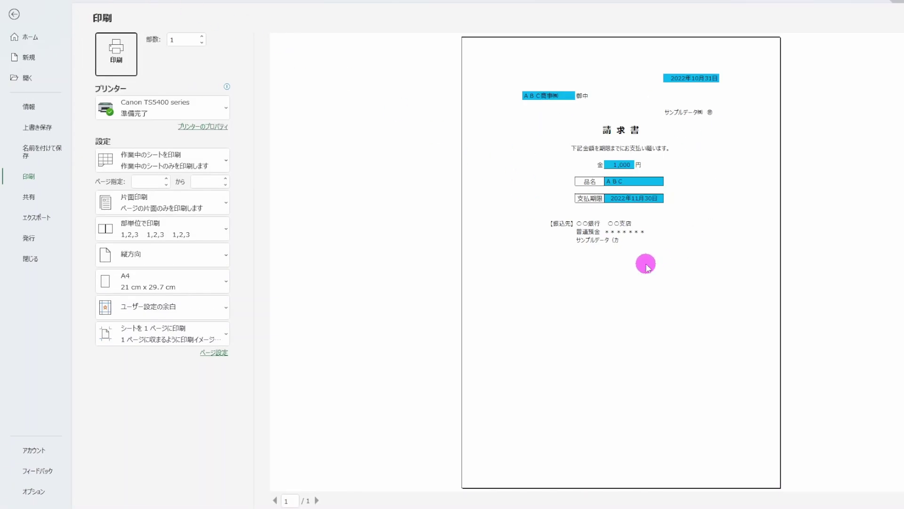
pyautogui.click(14, 14)
pyautogui.click(195, 222)
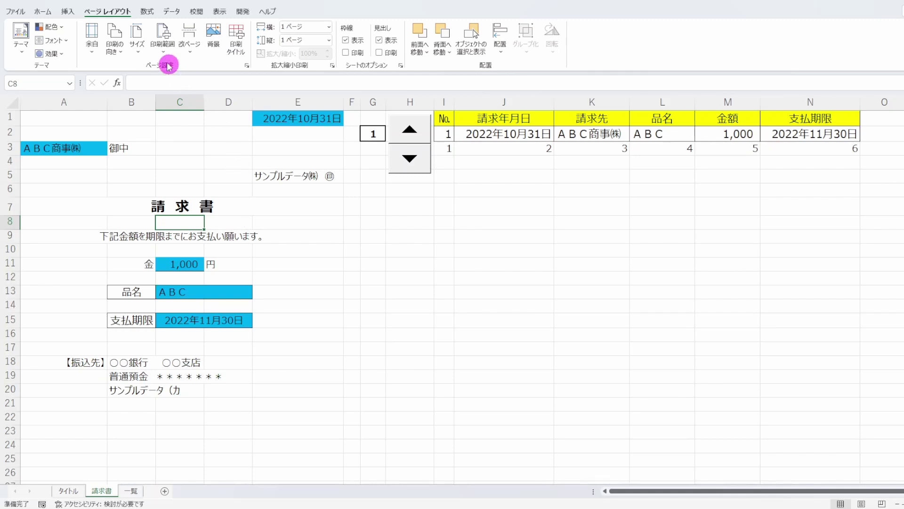
# Step: Clear the 請求書 sheet's print area, letting the fit scaling drop to 51%
pyautogui.click(165, 44)
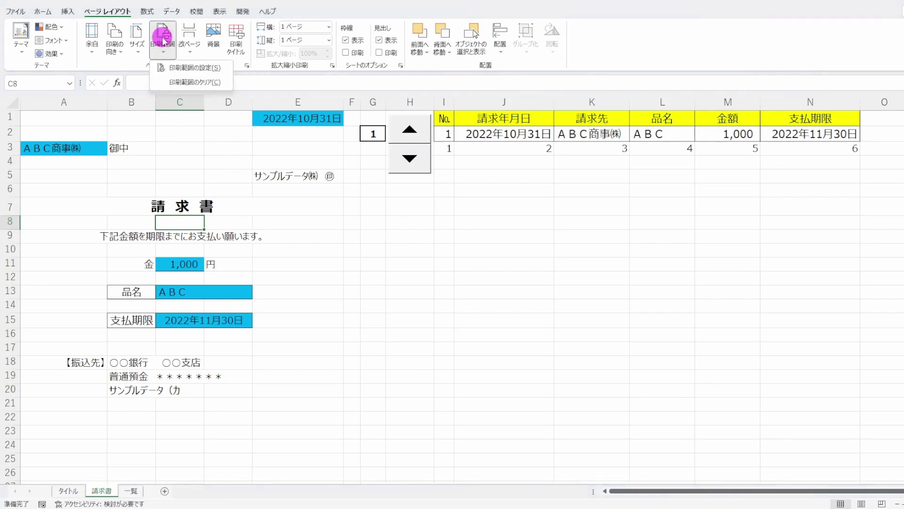
pyautogui.click(200, 83)
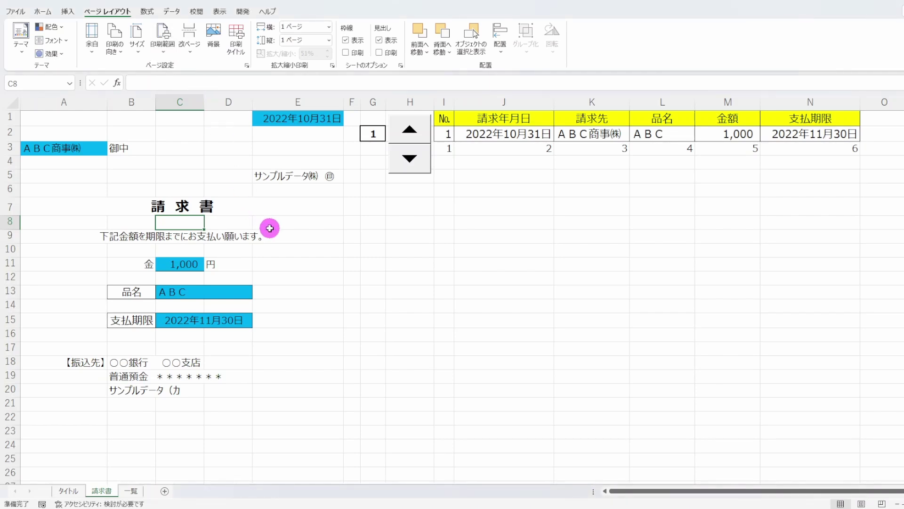